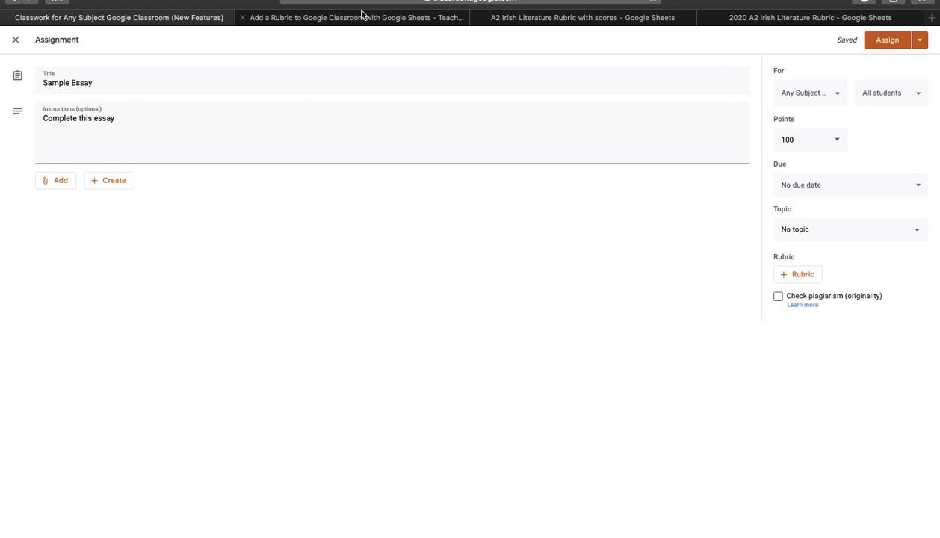
Read the tutorial article on adding a rubric to Google Classroom with Google Sheets
{"action": "left_click", "coordinate": [323, 17]}
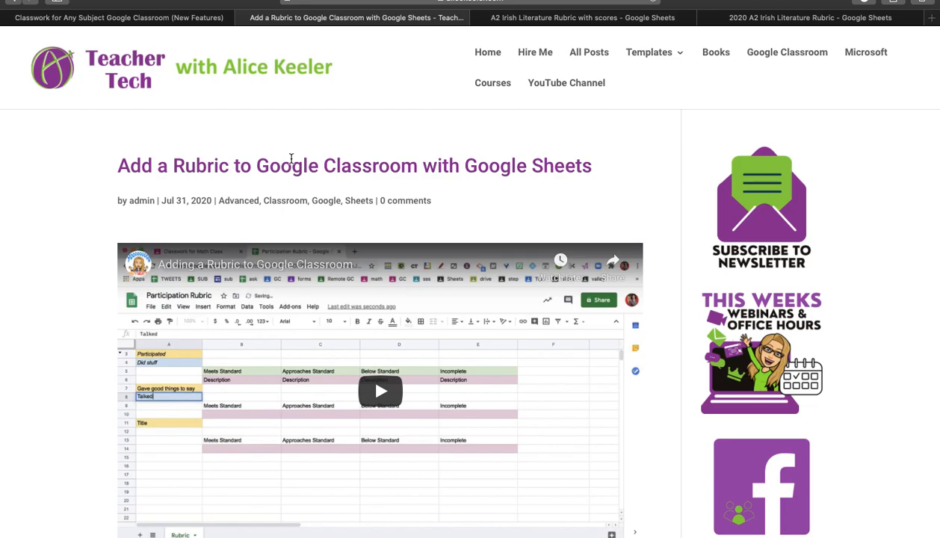
{"action": "scroll", "coordinate": [272, 189], "scroll_direction": "down", "scroll_amount": 5}
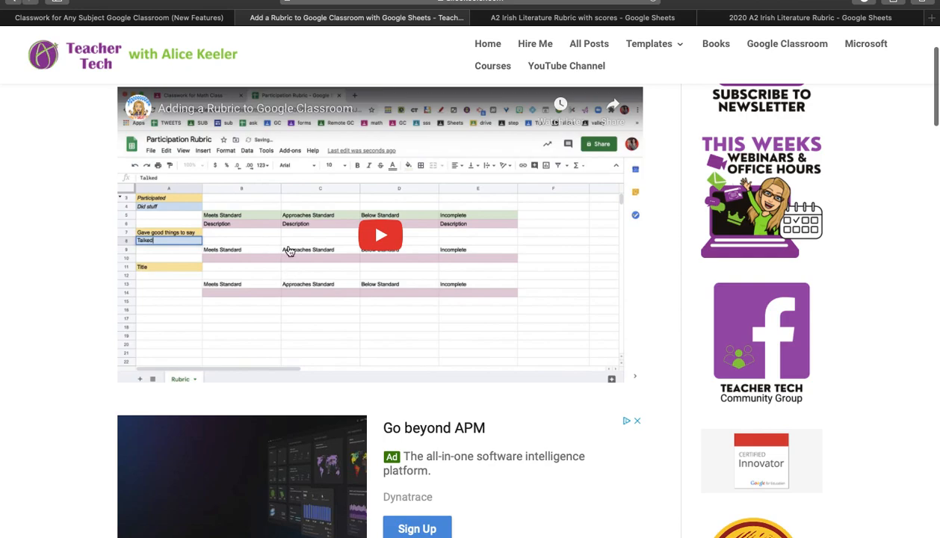
{"action": "scroll", "coordinate": [239, 288], "scroll_direction": "down", "scroll_amount": 8}
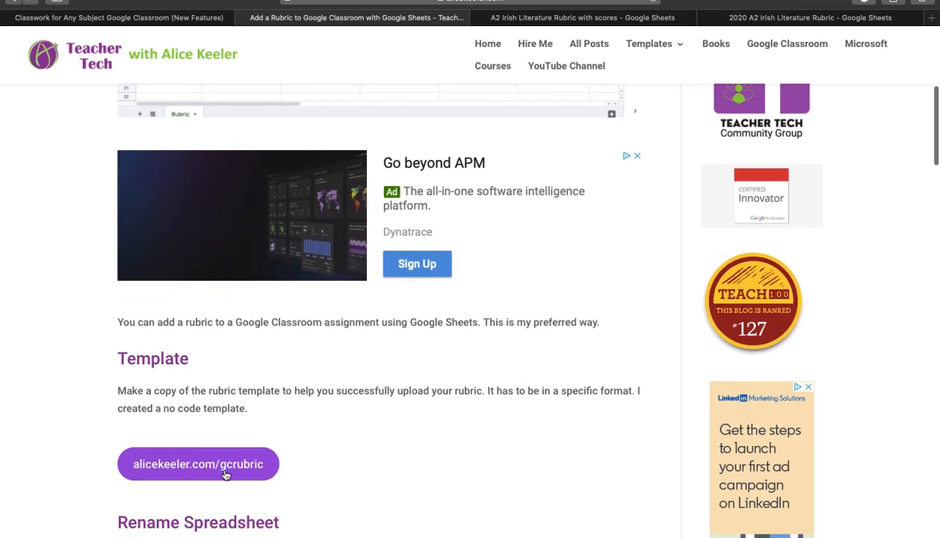
{"action": "scroll", "coordinate": [295, 432], "scroll_direction": "up", "scroll_amount": 10}
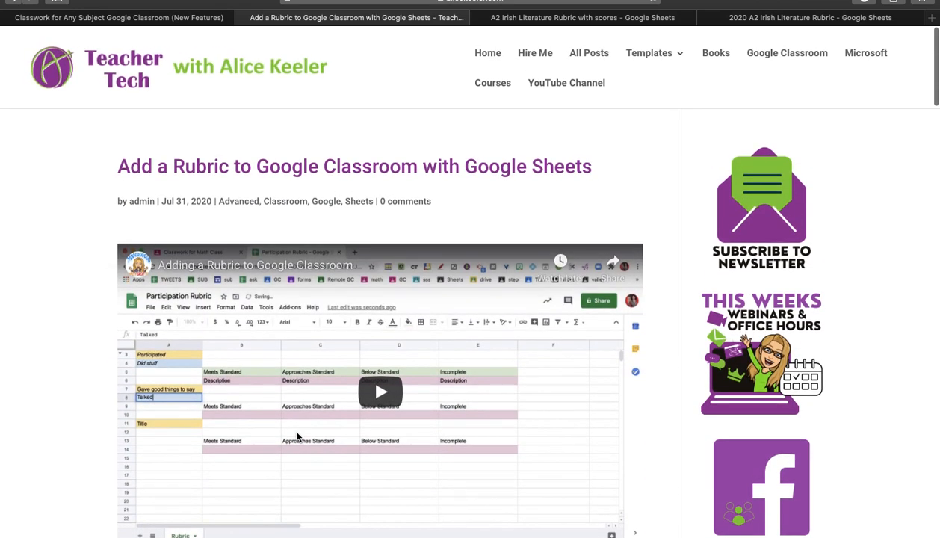
Review the two rubric spreadsheets, the version with scores and the version without
{"action": "left_click", "coordinate": [565, 18]}
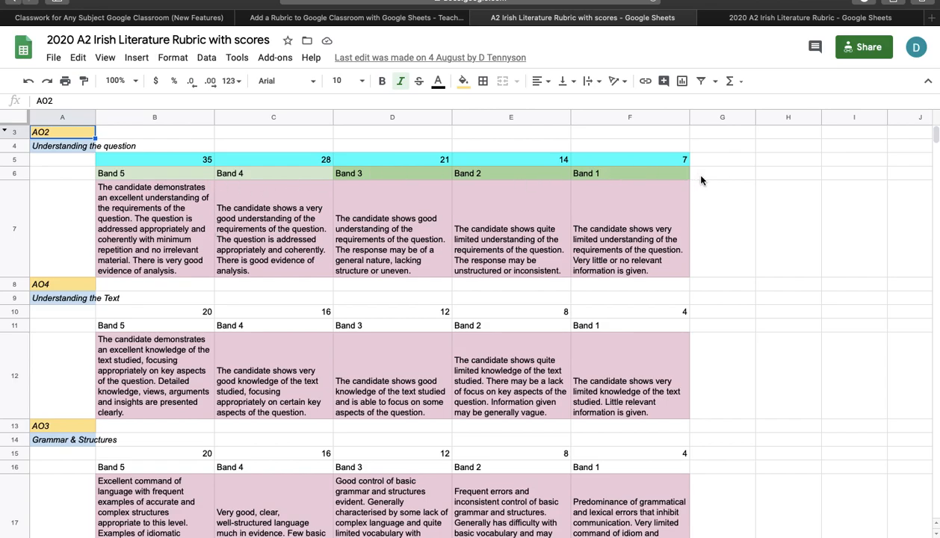
{"action": "scroll", "coordinate": [452, 292], "scroll_direction": "down", "scroll_amount": 5}
{"action": "scroll", "coordinate": [455, 293], "scroll_direction": "up", "scroll_amount": 5}
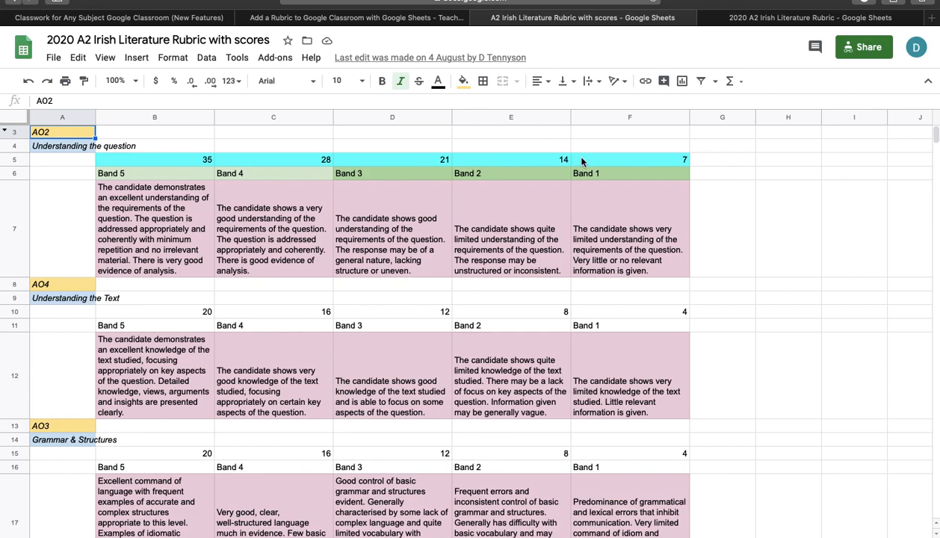
{"action": "left_click", "coordinate": [758, 20]}
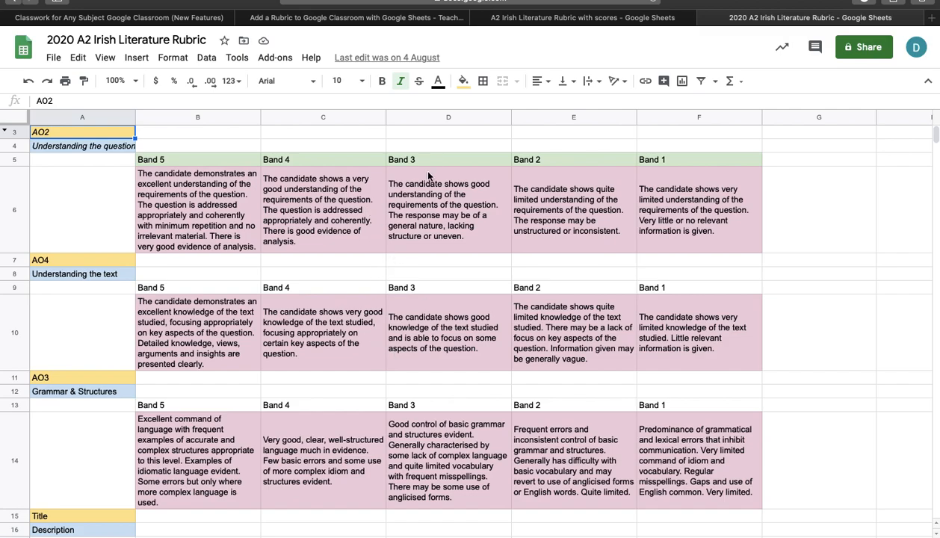
Return to the Sample Essay assignment and set its points to 75
{"action": "left_click", "coordinate": [170, 19]}
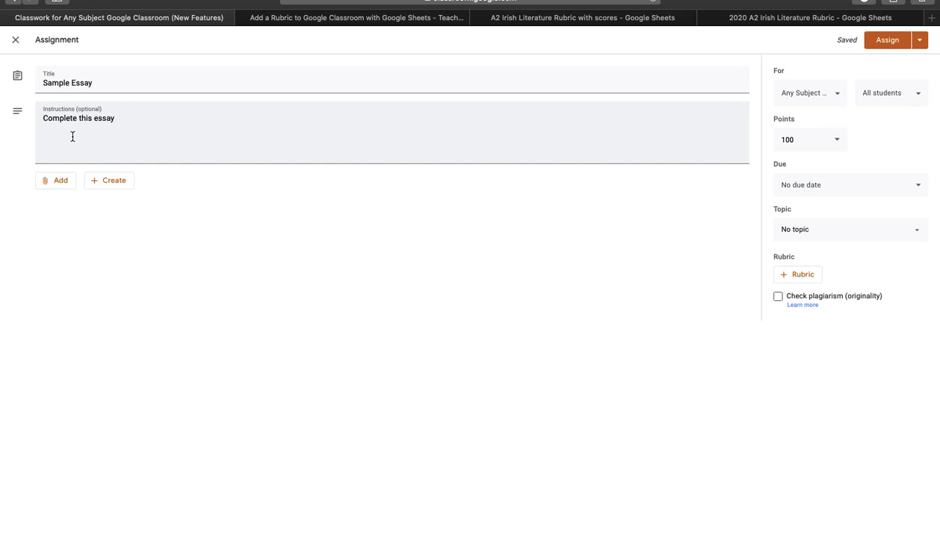
{"action": "left_click", "coordinate": [838, 142]}
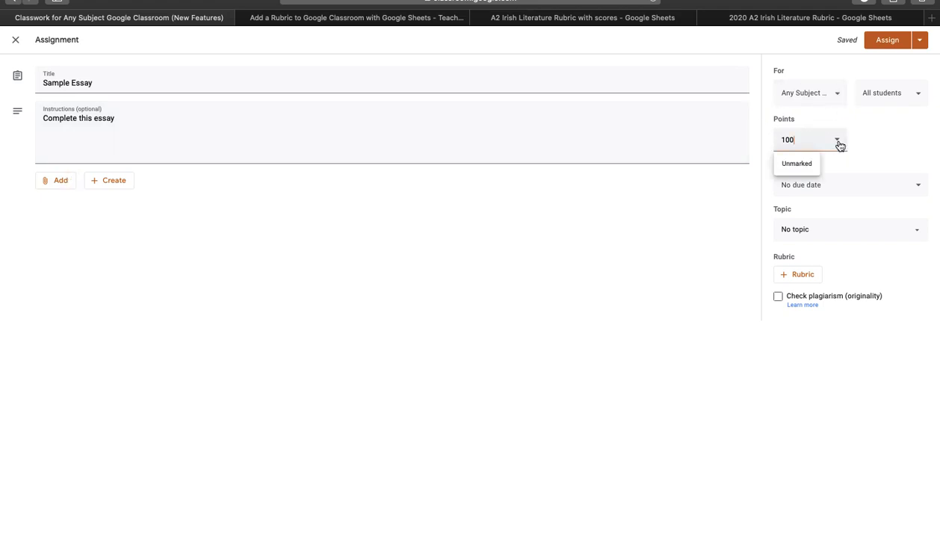
{"action": "key", "text": "BackSpace"}
{"action": "key", "text": "BackSpace"}
{"action": "key", "text": "BackSpace"}
{"action": "type", "text": "75"}
{"action": "left_click", "coordinate": [913, 150]}
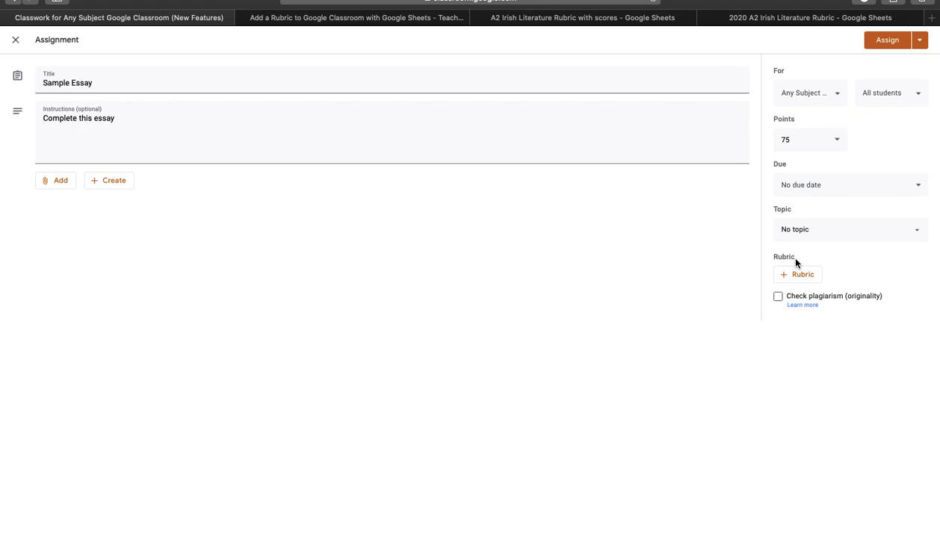
Import a rubric from Sheets, choosing the 2020 A2 Irish Literature Rubric with scores spreadsheet
{"action": "left_click", "coordinate": [786, 278]}
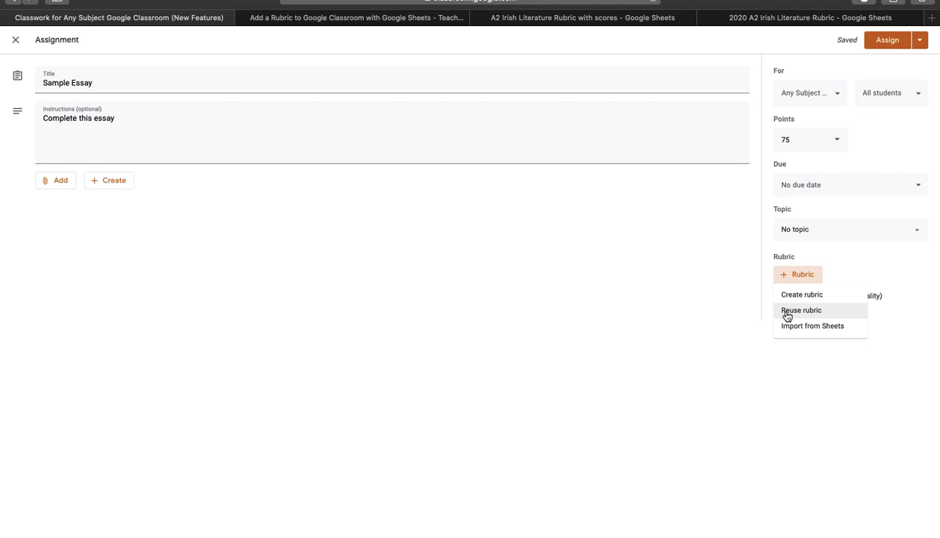
{"action": "left_click", "coordinate": [792, 327]}
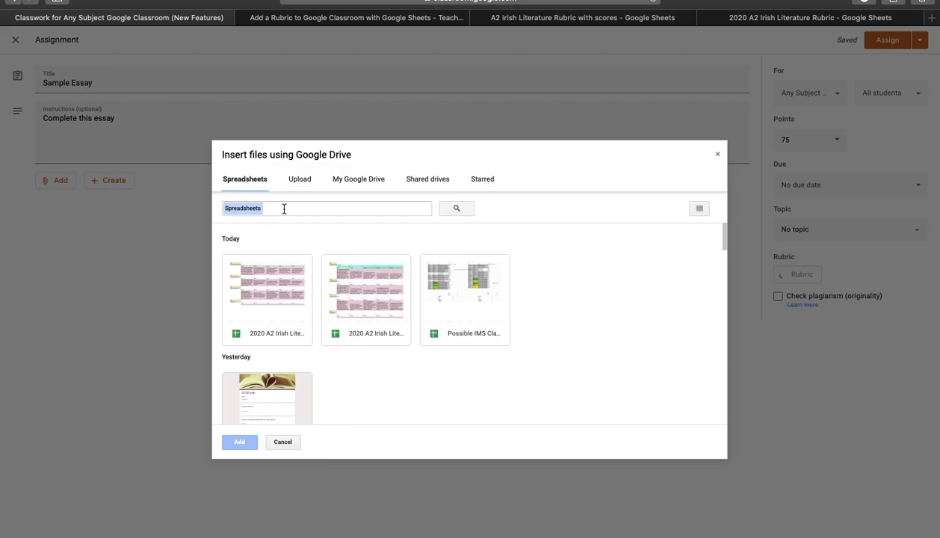
{"action": "left_click", "coordinate": [266, 301]}
{"action": "left_click", "coordinate": [338, 299]}
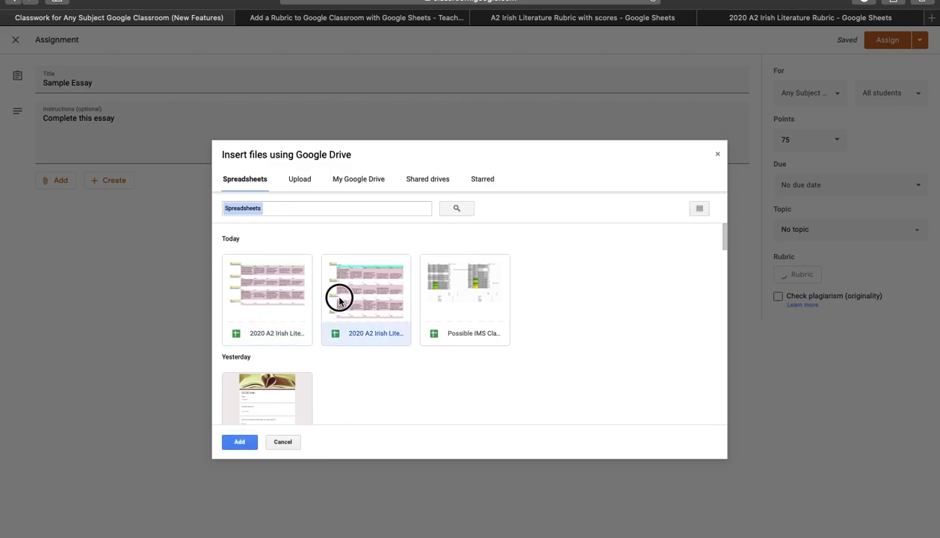
{"action": "left_click", "coordinate": [243, 442]}
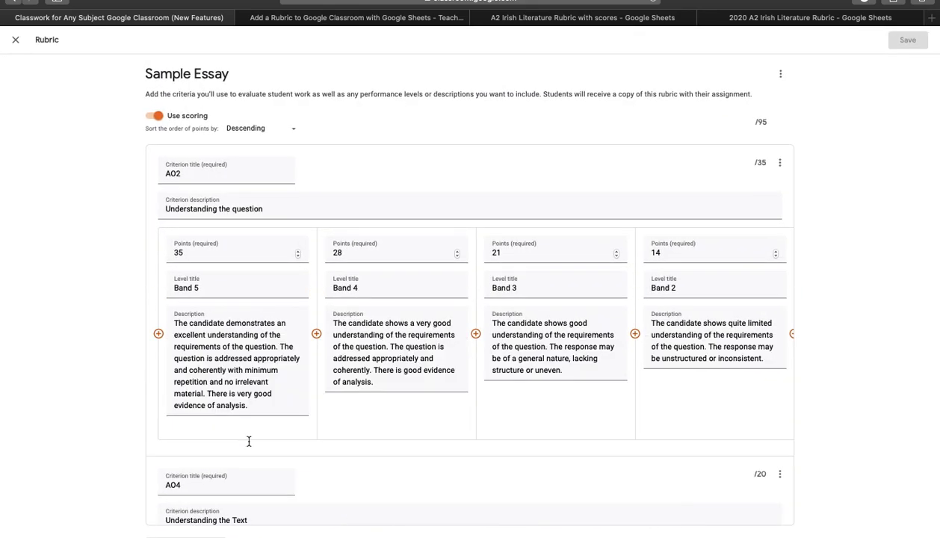
{"action": "scroll", "coordinate": [345, 393], "scroll_direction": "down", "scroll_amount": 2}
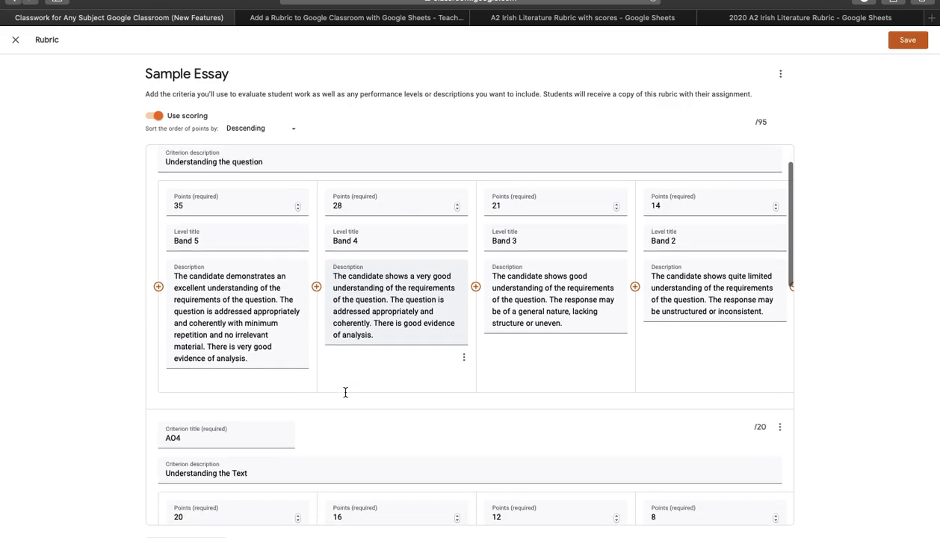
{"action": "scroll", "coordinate": [345, 392], "scroll_direction": "up", "scroll_amount": 2}
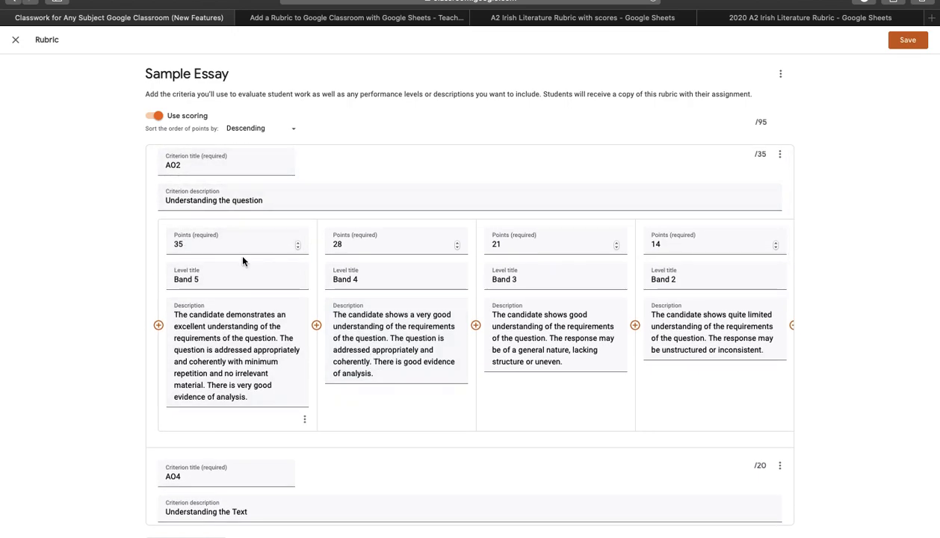
{"action": "left_click", "coordinate": [154, 115]}
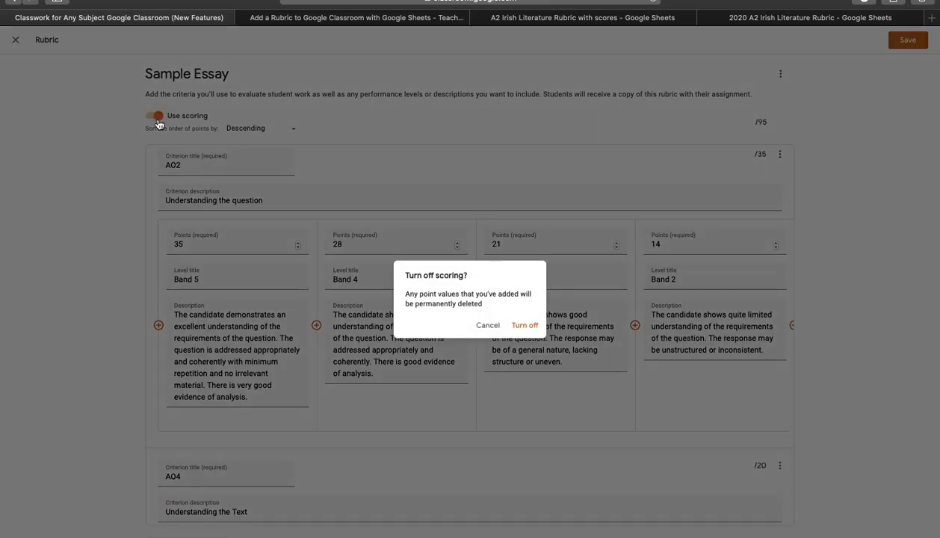
{"action": "left_click", "coordinate": [486, 325]}
Delete the empty Title criterion from the imported rubric and save the rubric
{"action": "scroll", "coordinate": [415, 341], "scroll_direction": "down", "scroll_amount": 1}
{"action": "scroll", "coordinate": [416, 341], "scroll_direction": "down", "scroll_amount": 2}
{"action": "scroll", "coordinate": [416, 341], "scroll_direction": "up", "scroll_amount": 3}
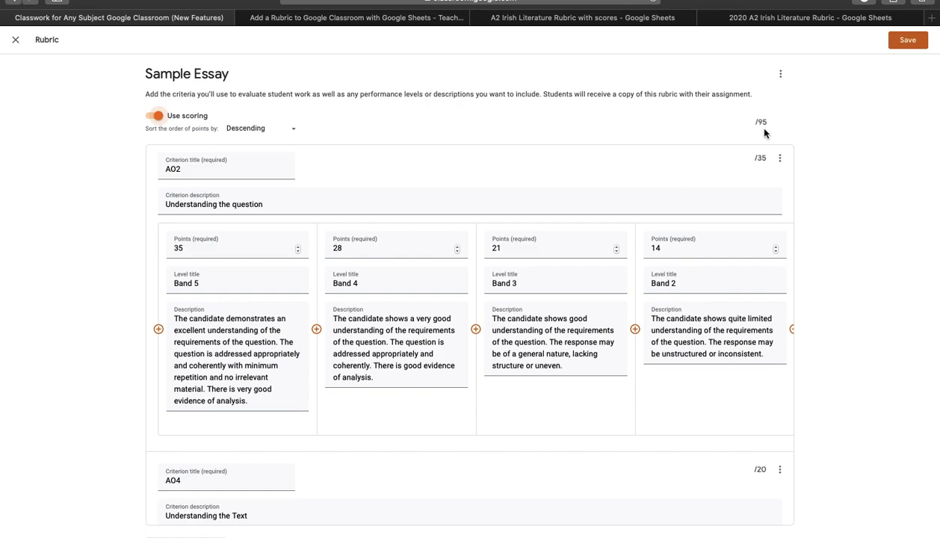
{"action": "scroll", "coordinate": [721, 301], "scroll_direction": "down", "scroll_amount": 5}
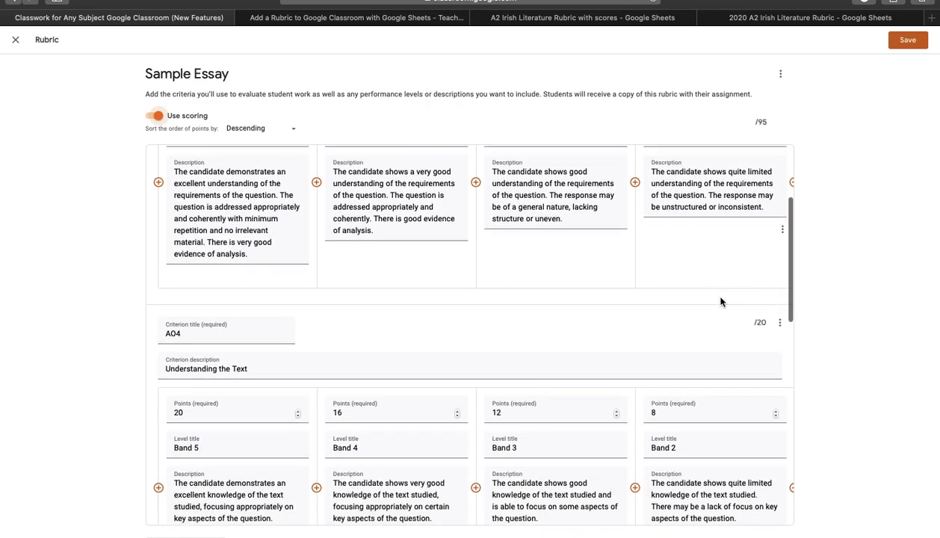
{"action": "scroll", "coordinate": [721, 301], "scroll_direction": "down", "scroll_amount": 5}
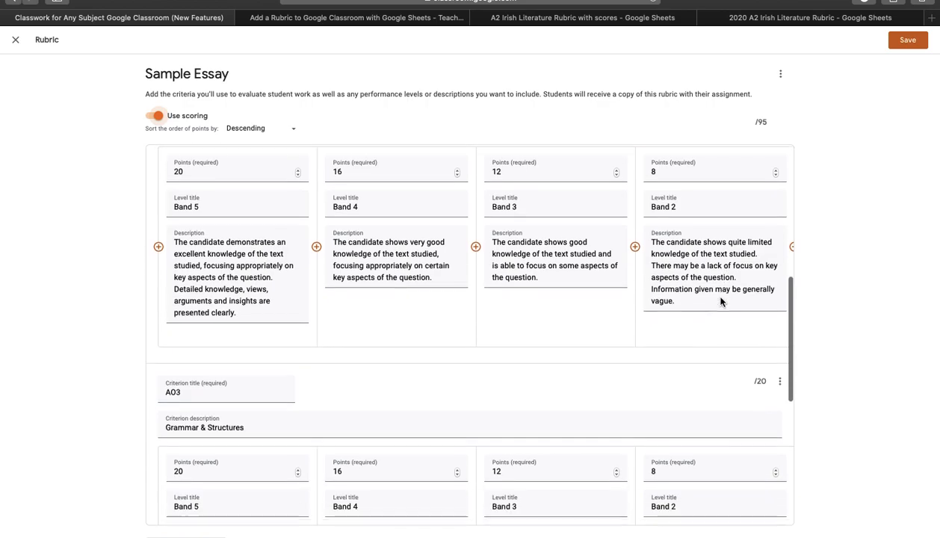
{"action": "scroll", "coordinate": [721, 298], "scroll_direction": "down", "scroll_amount": 5}
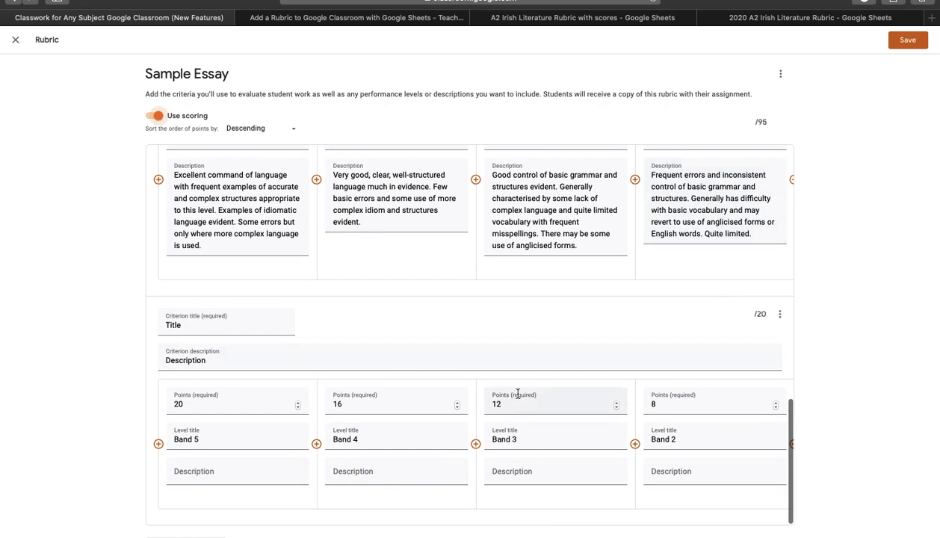
{"action": "left_click", "coordinate": [781, 315]}
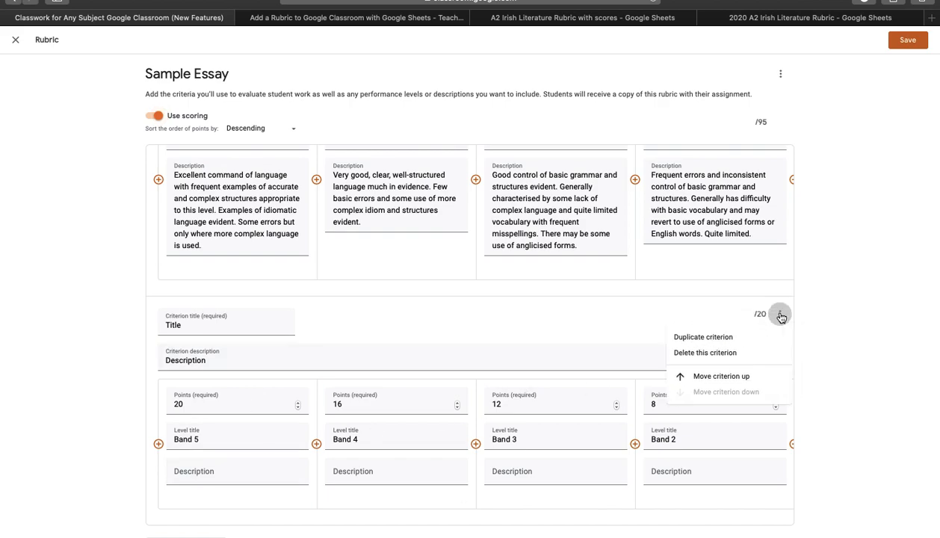
{"action": "left_click", "coordinate": [709, 354]}
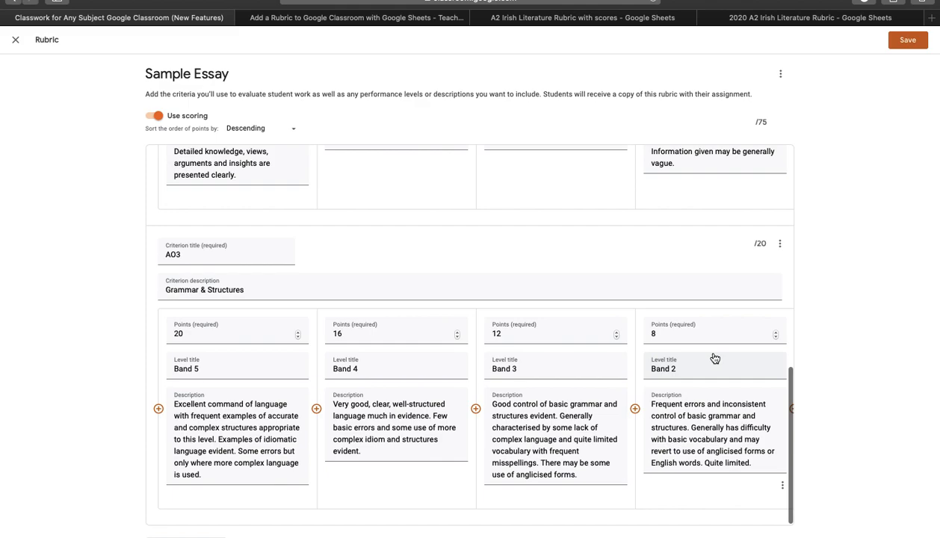
{"action": "scroll", "coordinate": [635, 255], "scroll_direction": "up", "scroll_amount": 8}
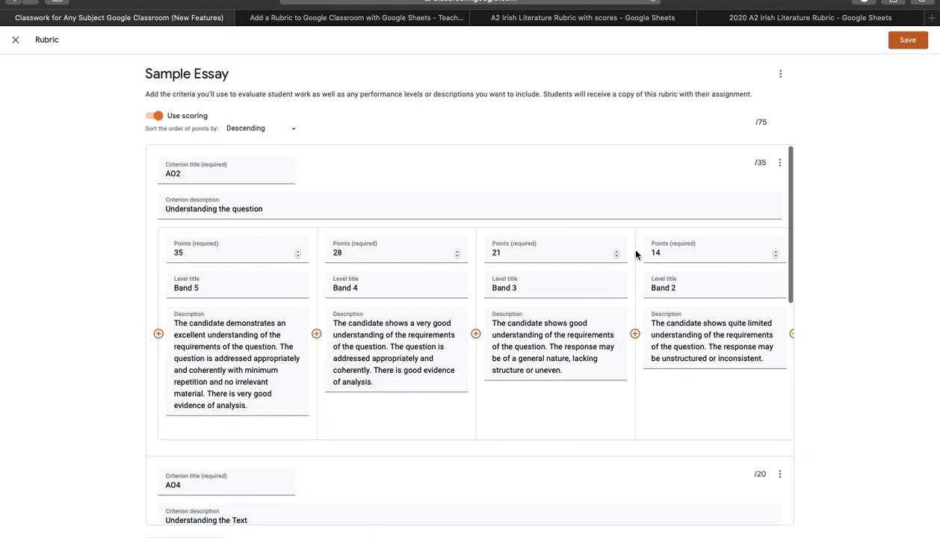
{"action": "left_click", "coordinate": [896, 45]}
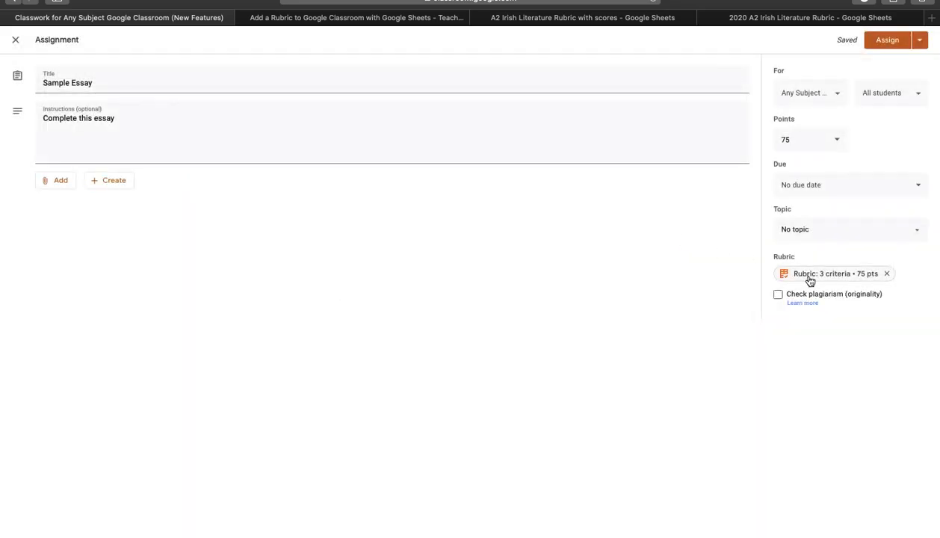
Open the attached rubric to preview its criteria, bands and points
{"action": "left_click", "coordinate": [810, 276]}
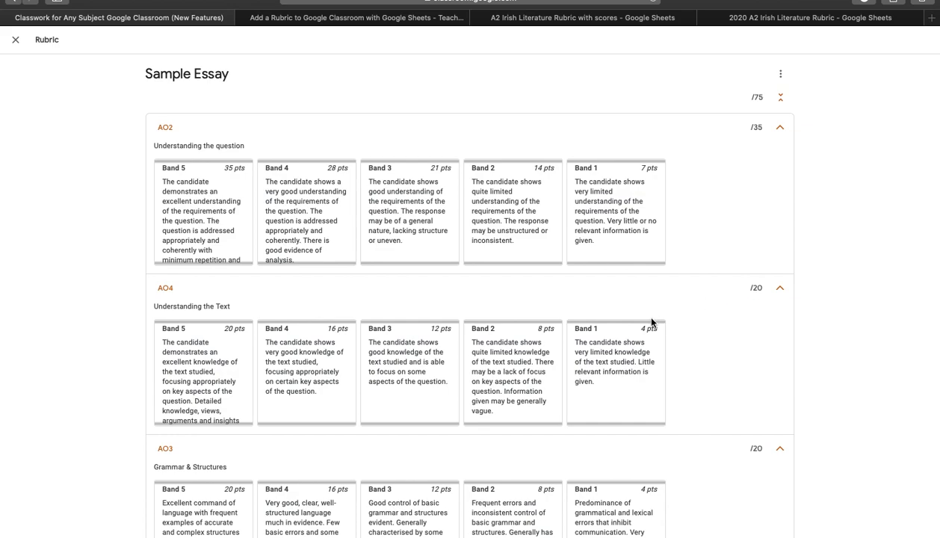
{"action": "scroll", "coordinate": [642, 310], "scroll_direction": "down", "scroll_amount": 1}
{"action": "scroll", "coordinate": [642, 310], "scroll_direction": "up", "scroll_amount": 1}
{"action": "scroll", "coordinate": [651, 317], "scroll_direction": "down", "scroll_amount": 1}
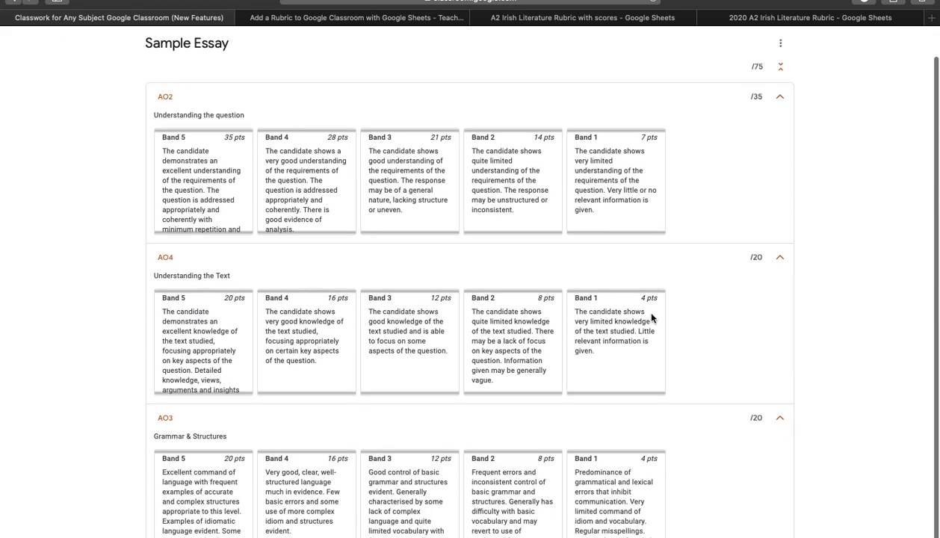
{"action": "scroll", "coordinate": [651, 318], "scroll_direction": "up", "scroll_amount": 1}
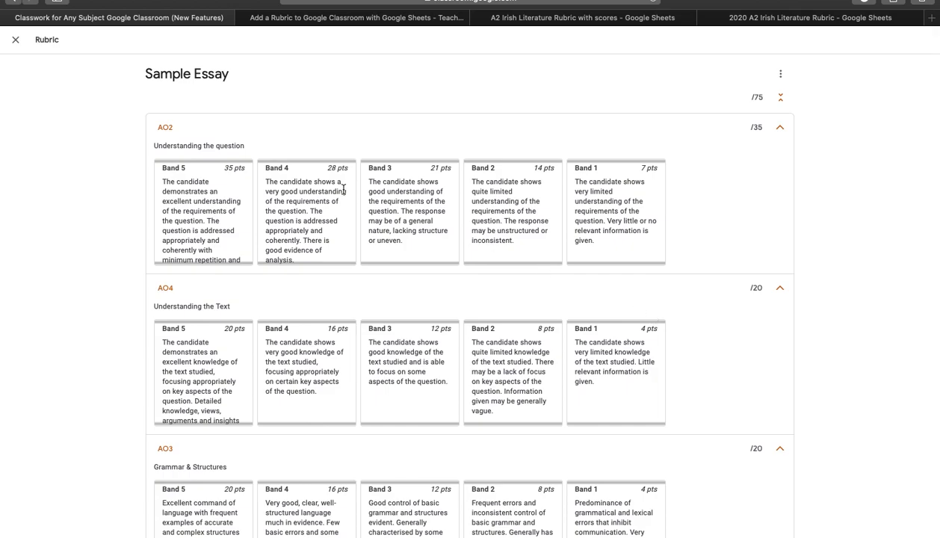
{"action": "left_click", "coordinate": [14, 46]}
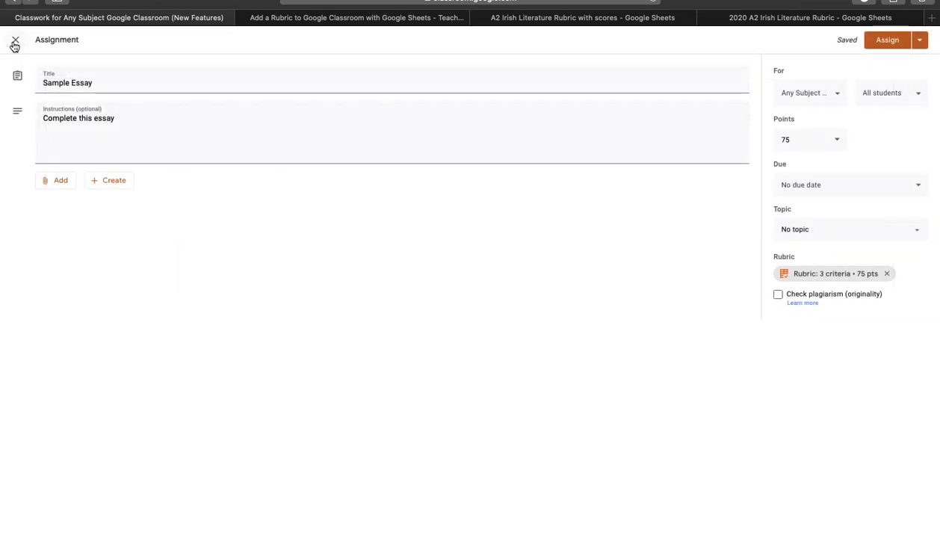
Close the assignment and open the marked student submission of the A2 Literature essay to view its rubric grading
{"action": "left_click", "coordinate": [14, 46]}
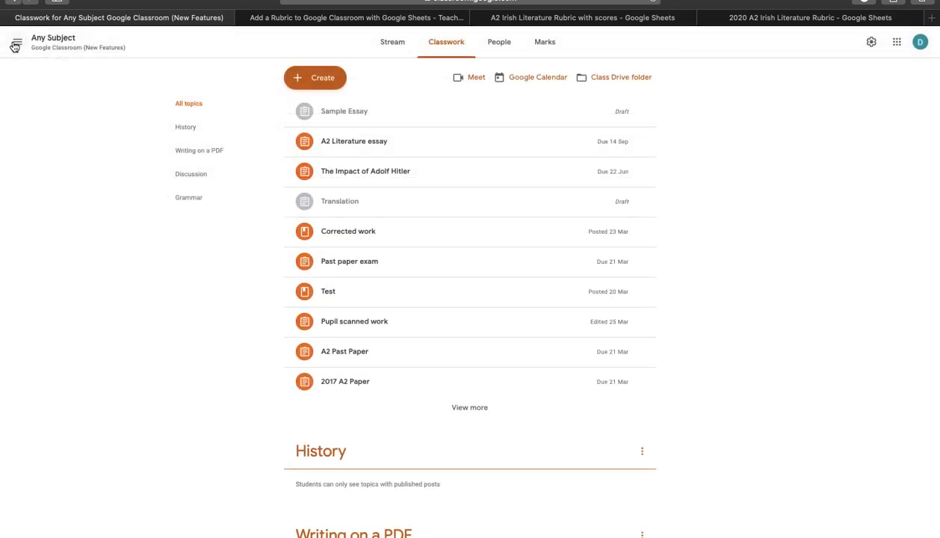
{"action": "left_click", "coordinate": [354, 146]}
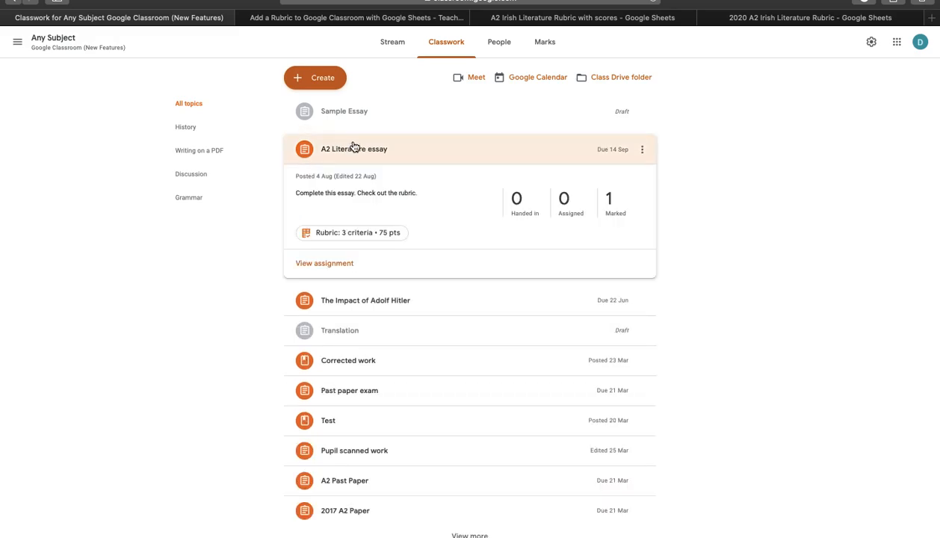
{"action": "left_click", "coordinate": [615, 212]}
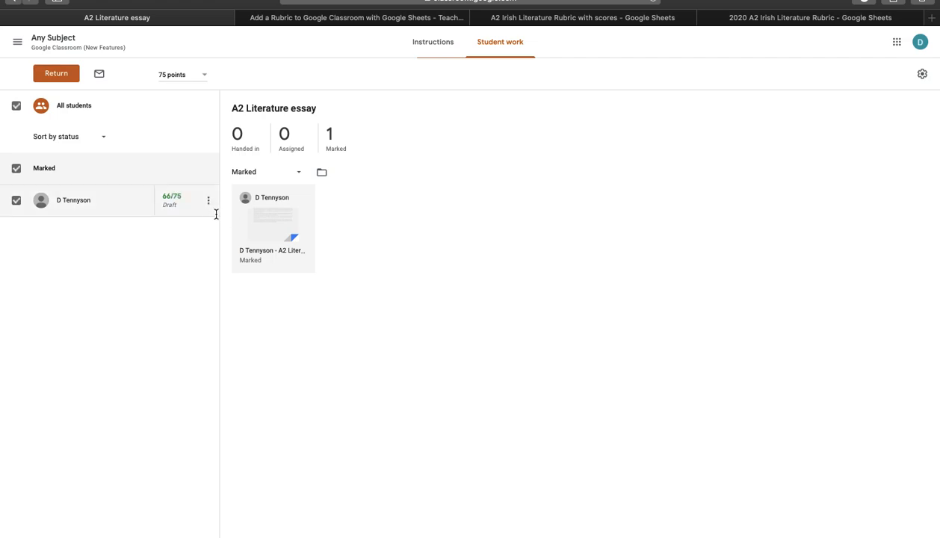
{"action": "left_click", "coordinate": [264, 234]}
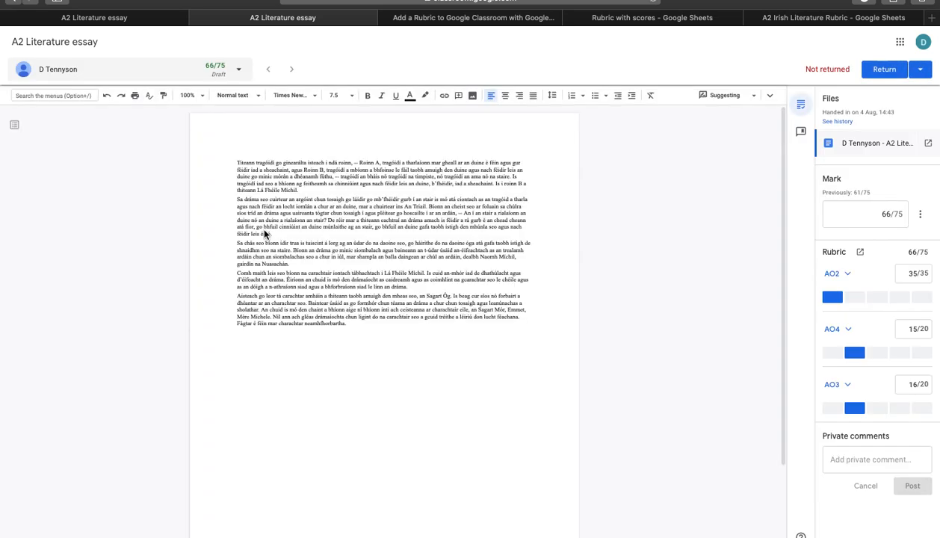
{"action": "left_click", "coordinate": [145, 20]}
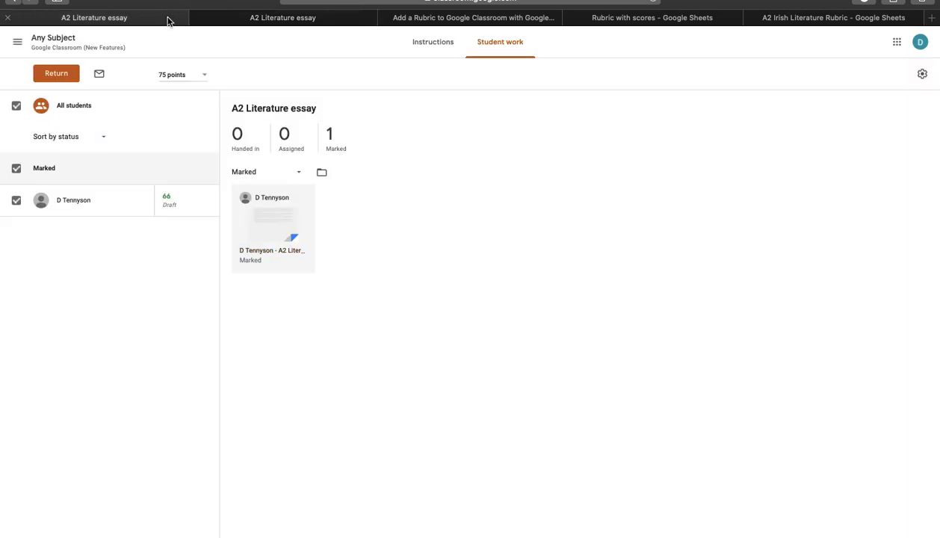
{"action": "left_click", "coordinate": [246, 24]}
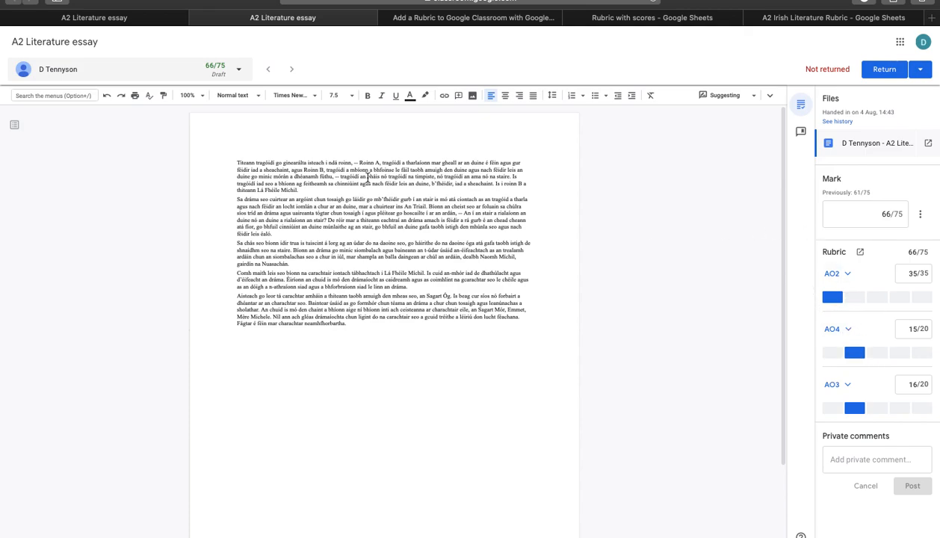
Open the assignment's instructions to view the attached rubric, then close it and return to student work
{"action": "left_click", "coordinate": [155, 20]}
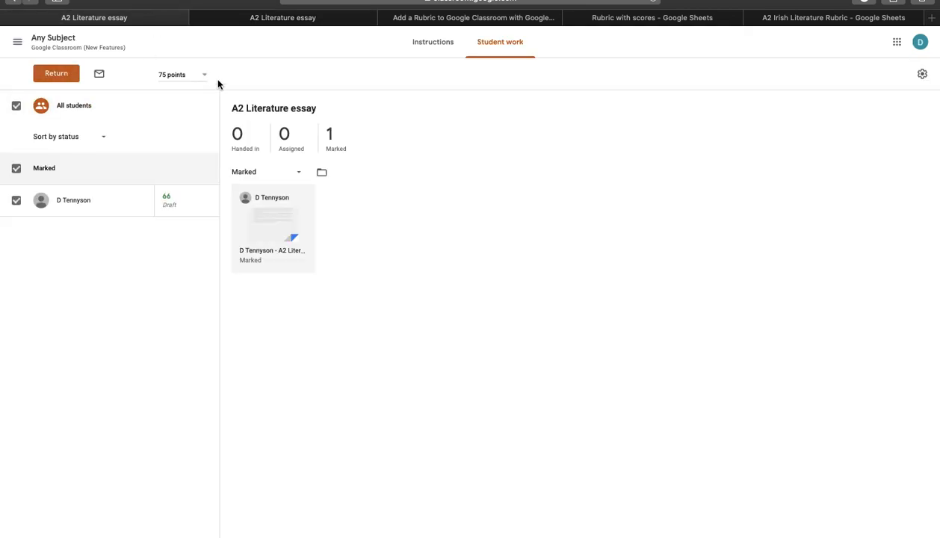
{"action": "left_click", "coordinate": [435, 44]}
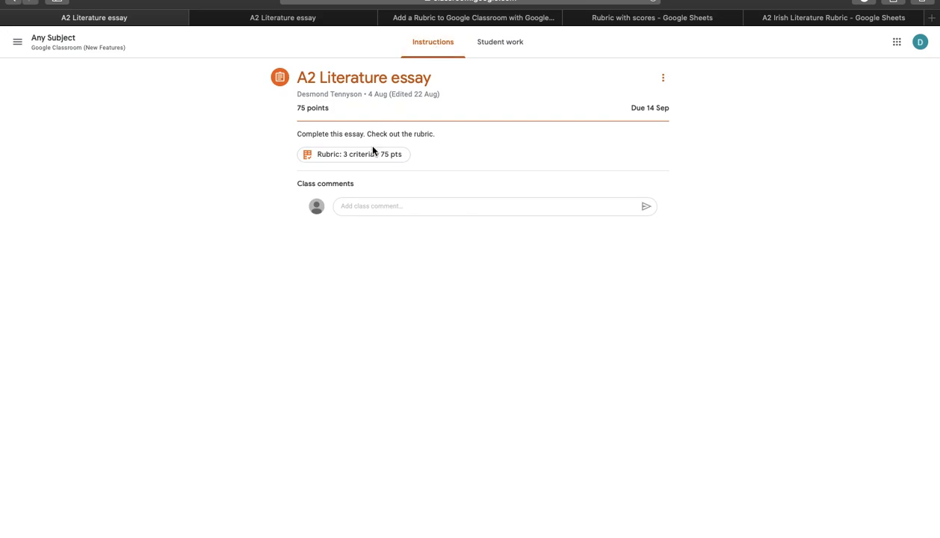
{"action": "left_click", "coordinate": [371, 159]}
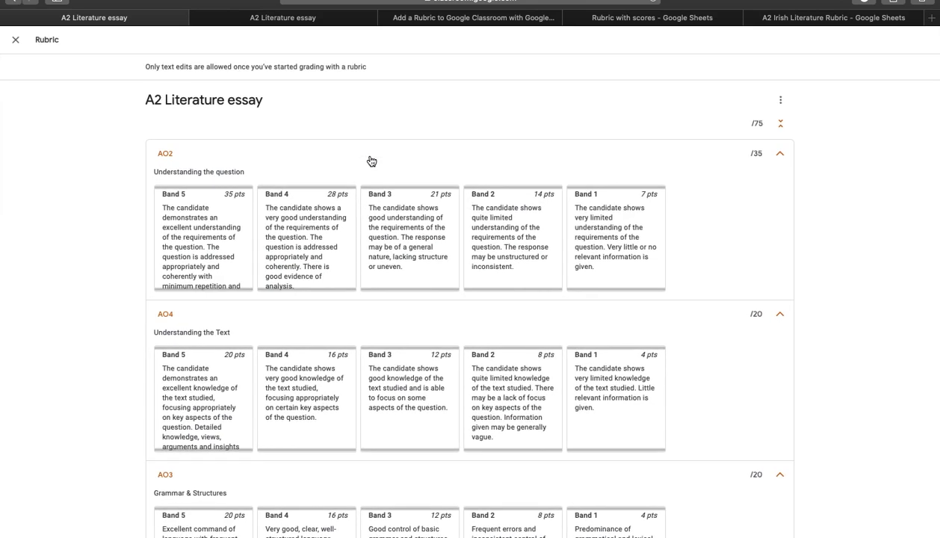
{"action": "left_click", "coordinate": [15, 40]}
{"action": "left_click", "coordinate": [491, 46]}
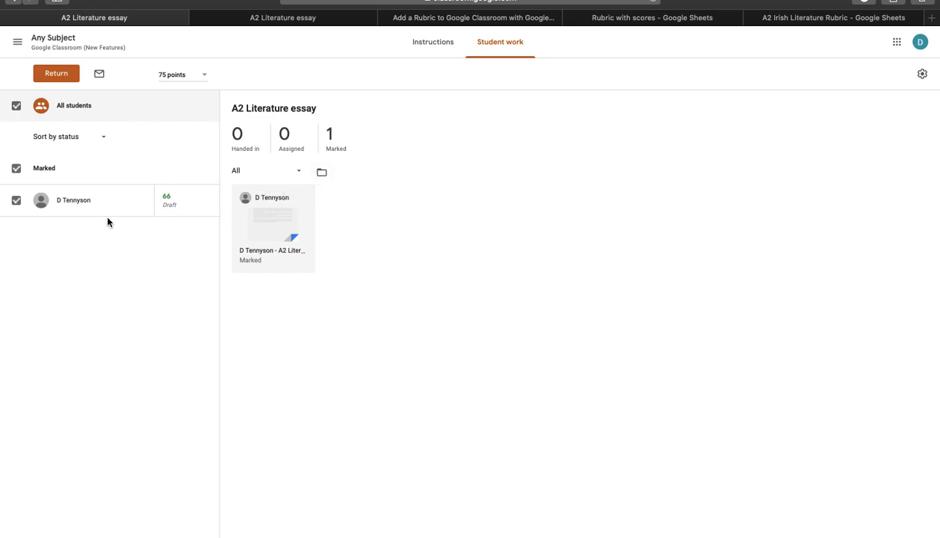
Open the student's submission grading panel and grade AO2 at Band 4 with the collapsed rubric bar
{"action": "left_click", "coordinate": [71, 208]}
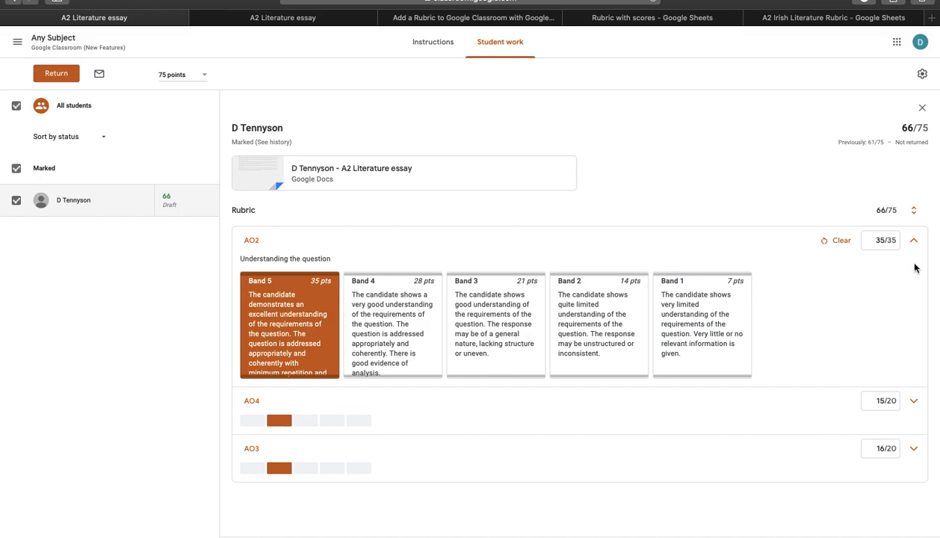
{"action": "left_click", "coordinate": [913, 240]}
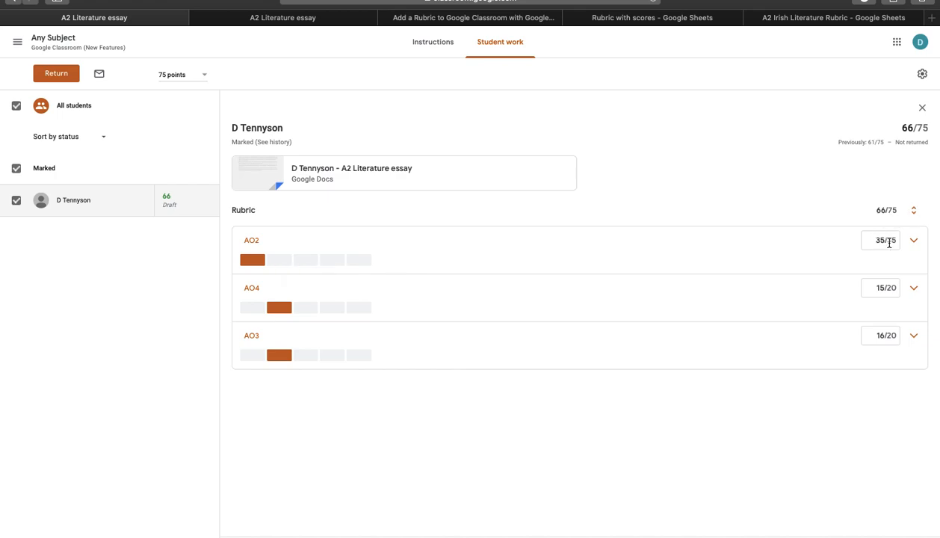
{"action": "left_click", "coordinate": [277, 263]}
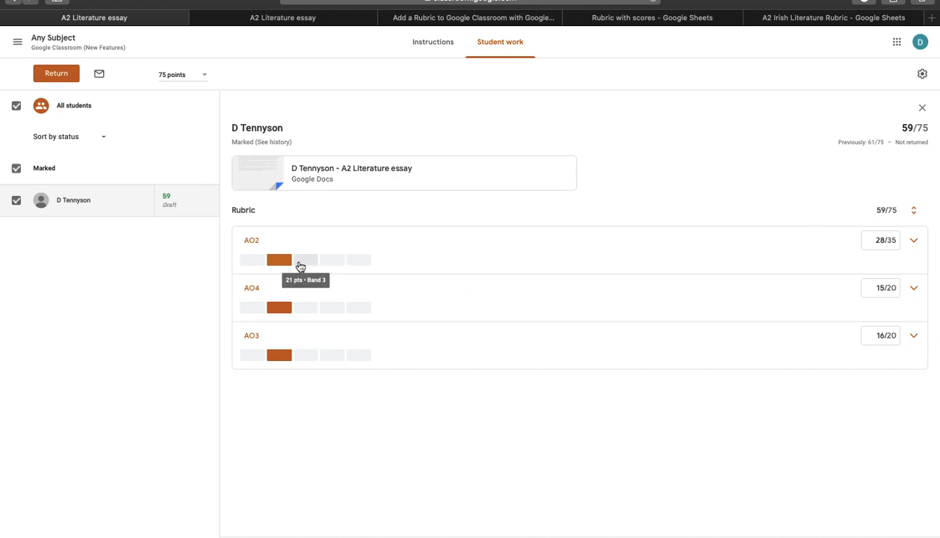
Override the AO2 score manually to 24 out of 35 and collapse the criterion
{"action": "left_click", "coordinate": [913, 241]}
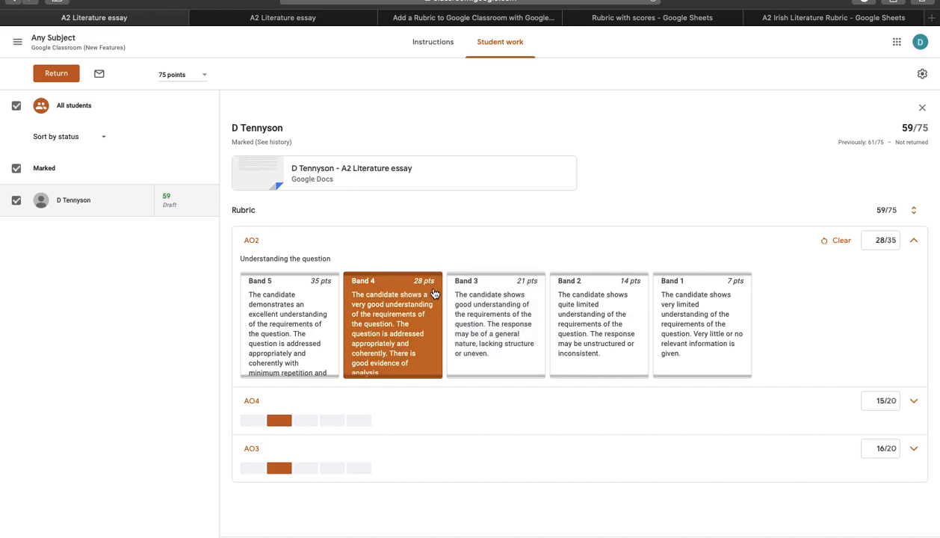
{"action": "left_click", "coordinate": [883, 241]}
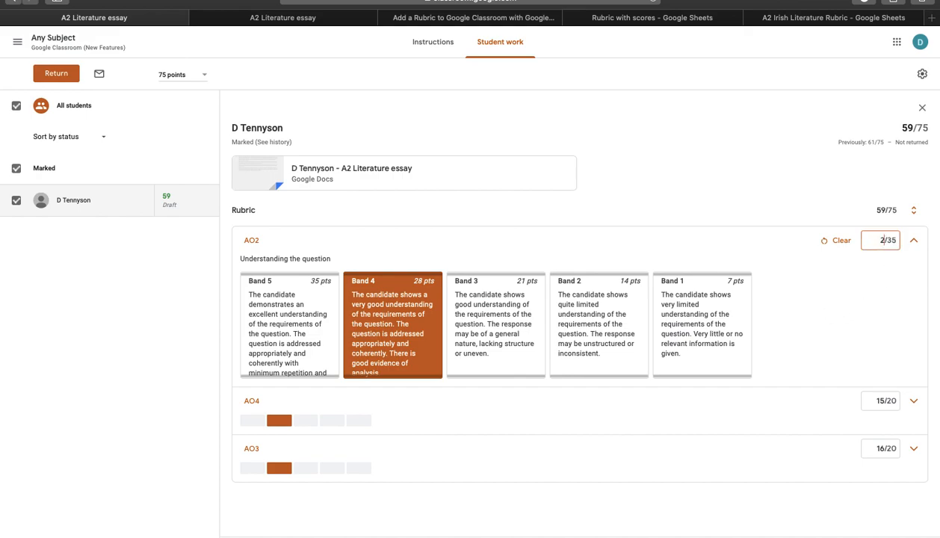
{"action": "left_click", "coordinate": [813, 206]}
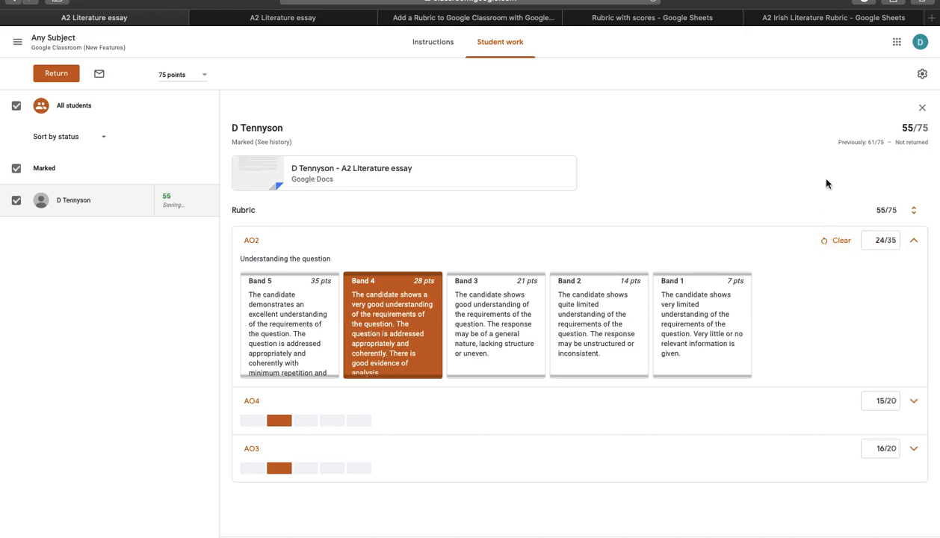
{"action": "left_click", "coordinate": [913, 243]}
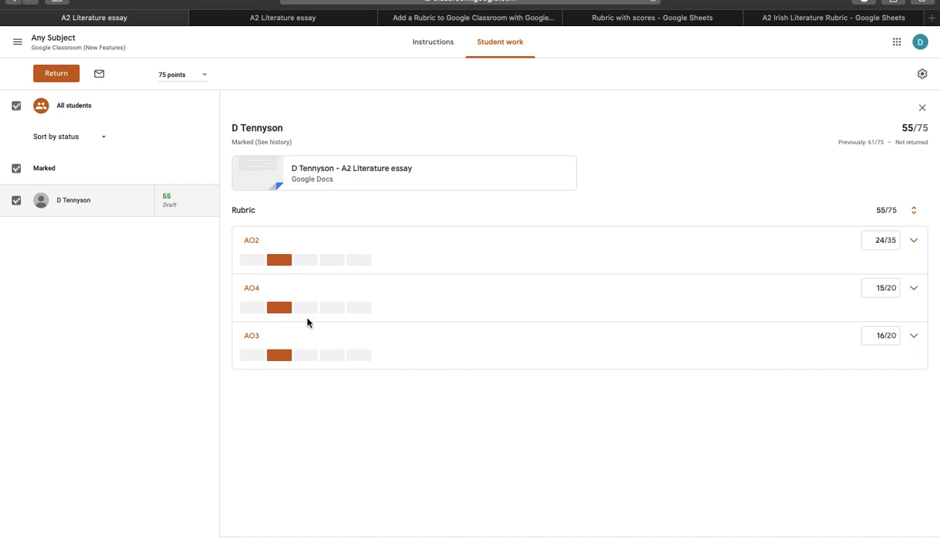
Open the essay in the grading tool and view its rubric in a separate tab before returning
{"action": "left_click", "coordinate": [322, 168]}
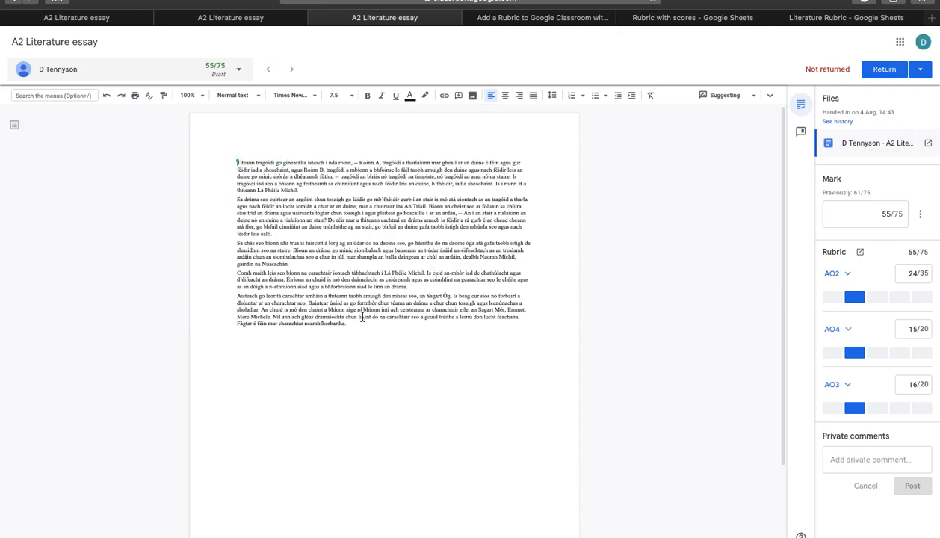
{"action": "left_click", "coordinate": [847, 275]}
{"action": "left_click", "coordinate": [860, 254]}
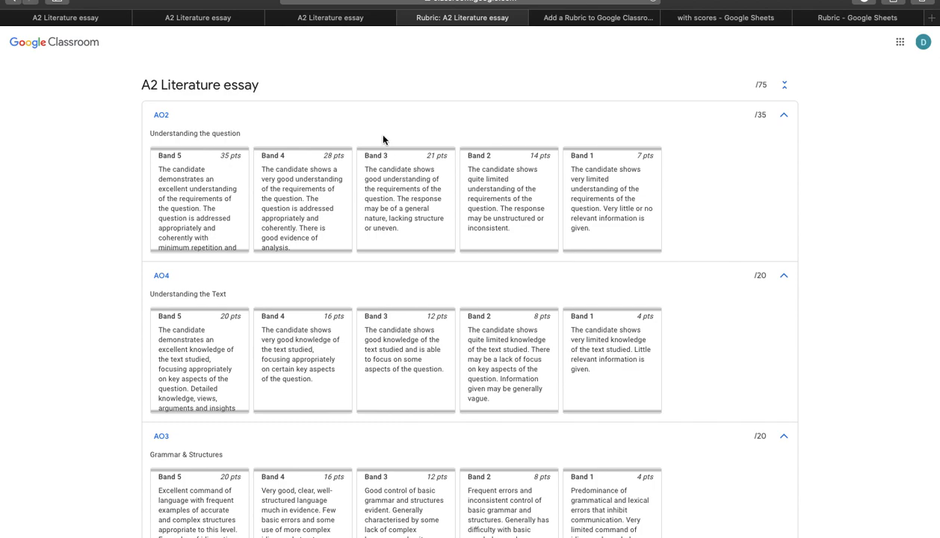
{"action": "left_click", "coordinate": [349, 21]}
Grade AO2 at Band 4 in the grading tool's rubric and collapse the criterion
{"action": "scroll", "coordinate": [864, 342], "scroll_direction": "down", "scroll_amount": 2}
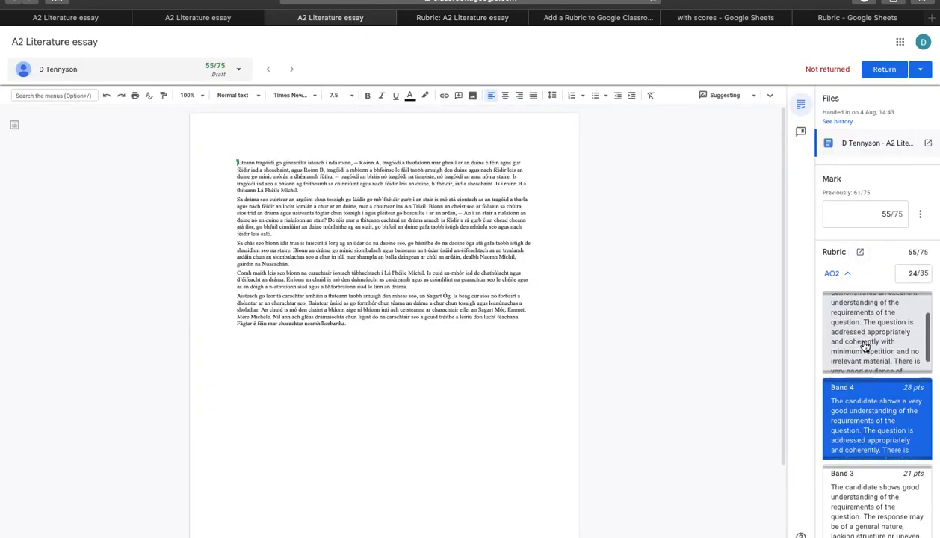
{"action": "left_click", "coordinate": [878, 344]}
{"action": "left_click", "coordinate": [864, 396]}
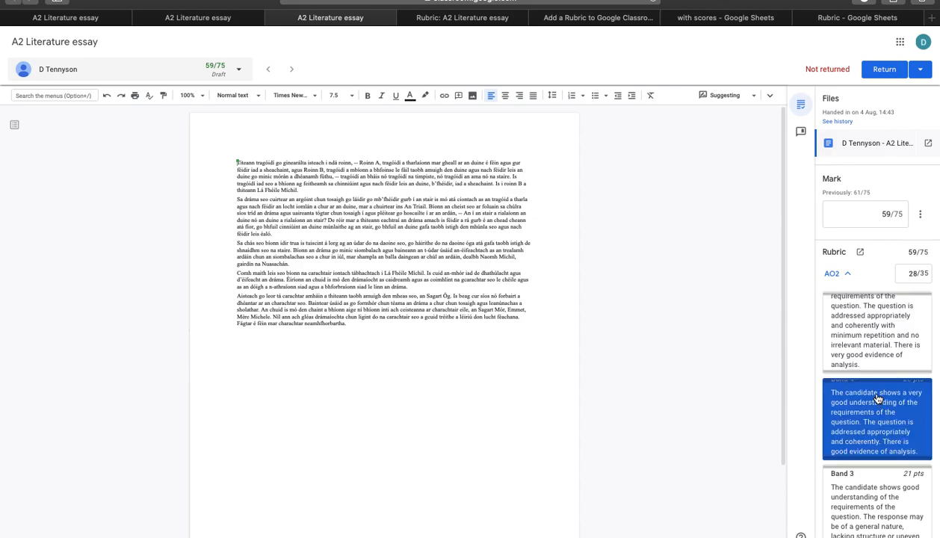
{"action": "left_click", "coordinate": [847, 274]}
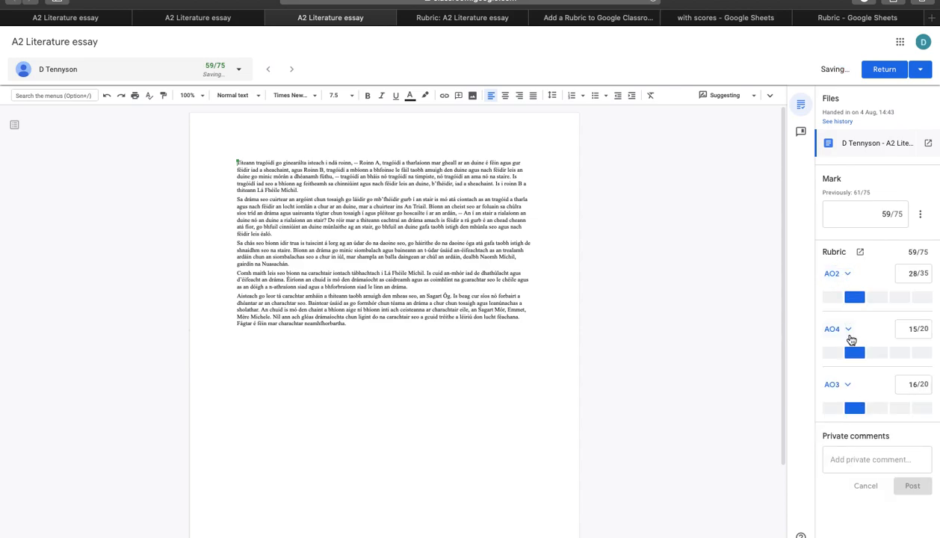
Grade AO4 at Band 4 for 16 points in the rubric
{"action": "left_click", "coordinate": [875, 354]}
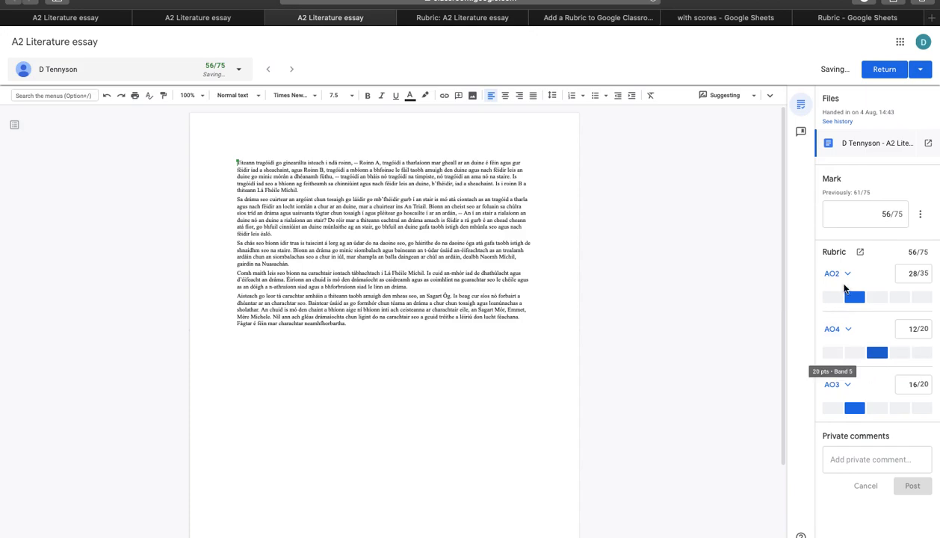
{"action": "left_click", "coordinate": [833, 353]}
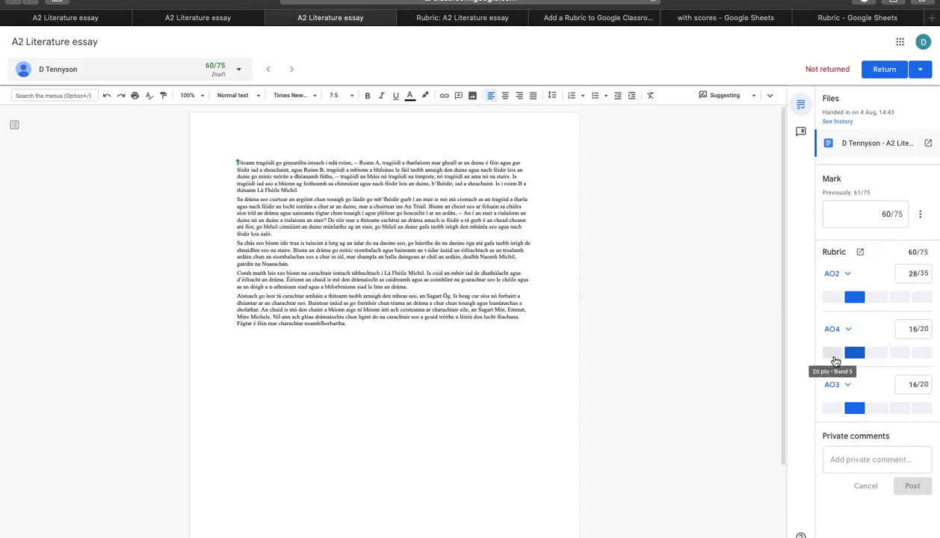